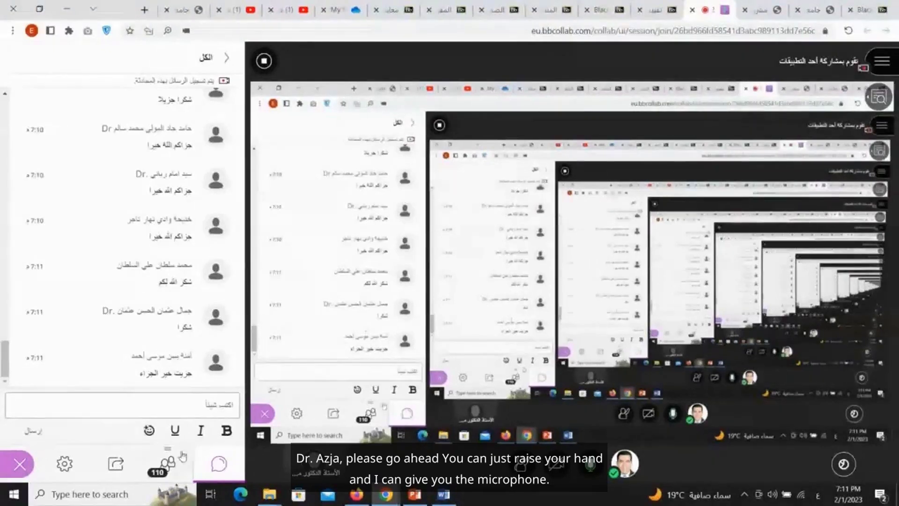
Check the chat and attendee list, and make the first participant with a raised hand a presenter.
left_click(168, 465)
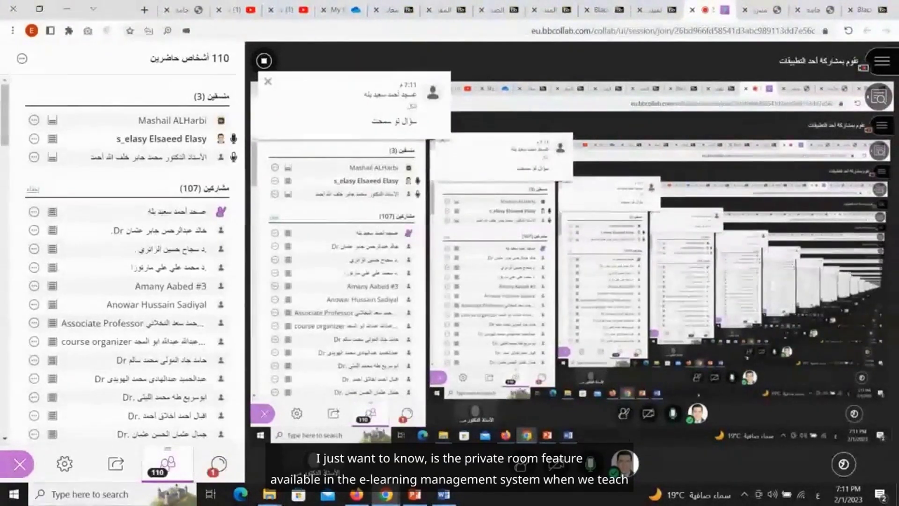
left_click(218, 463)
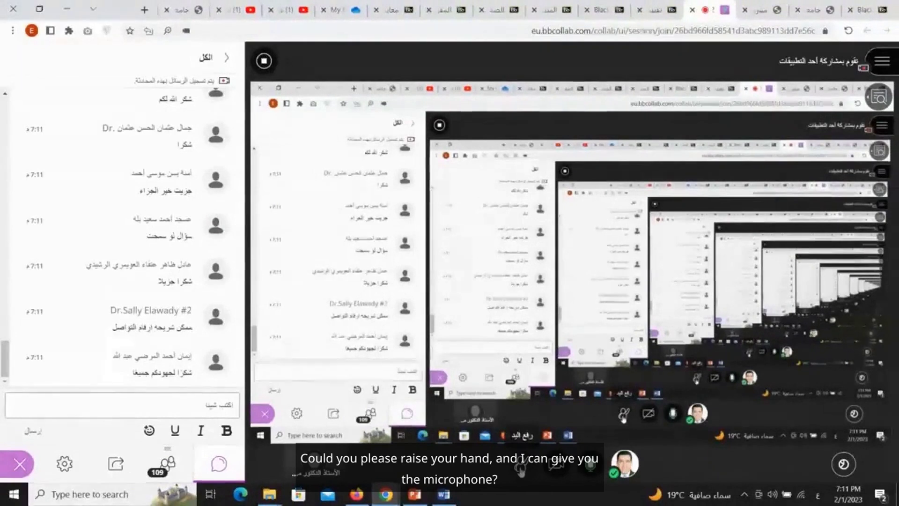
left_click(168, 464)
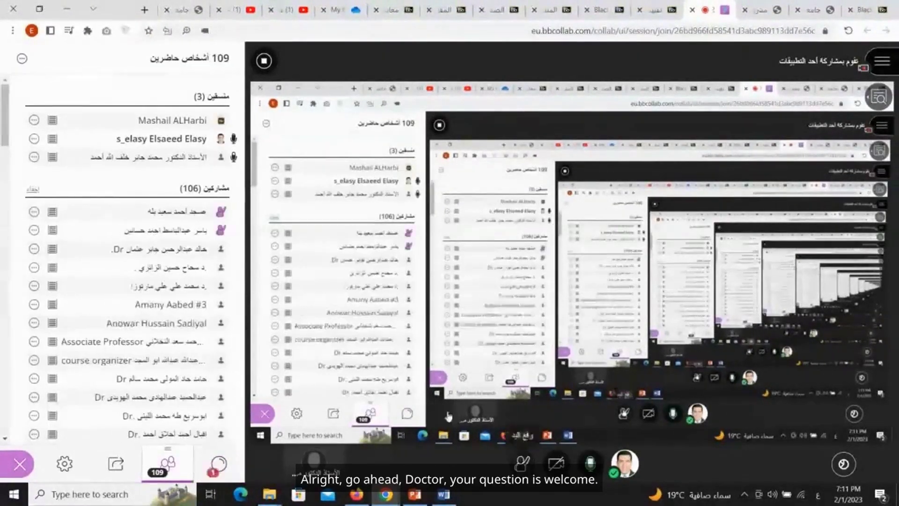
left_click(34, 211)
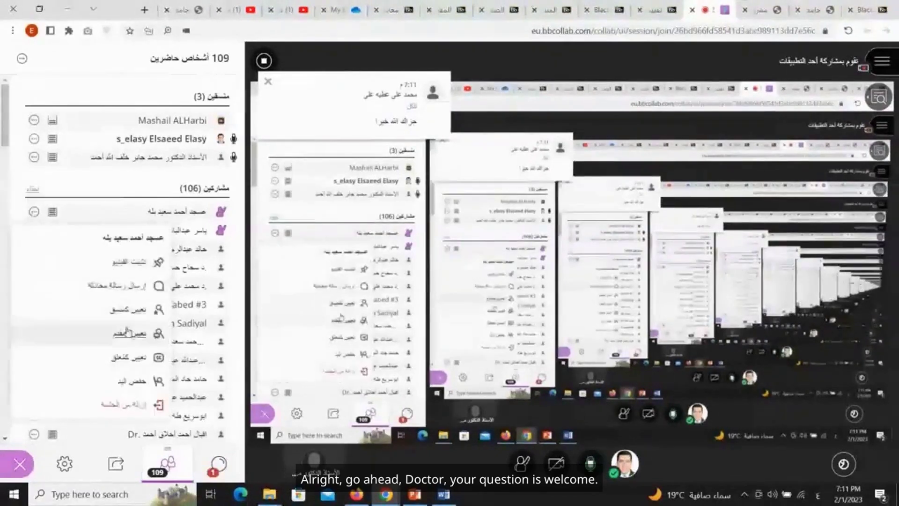
left_click(127, 330)
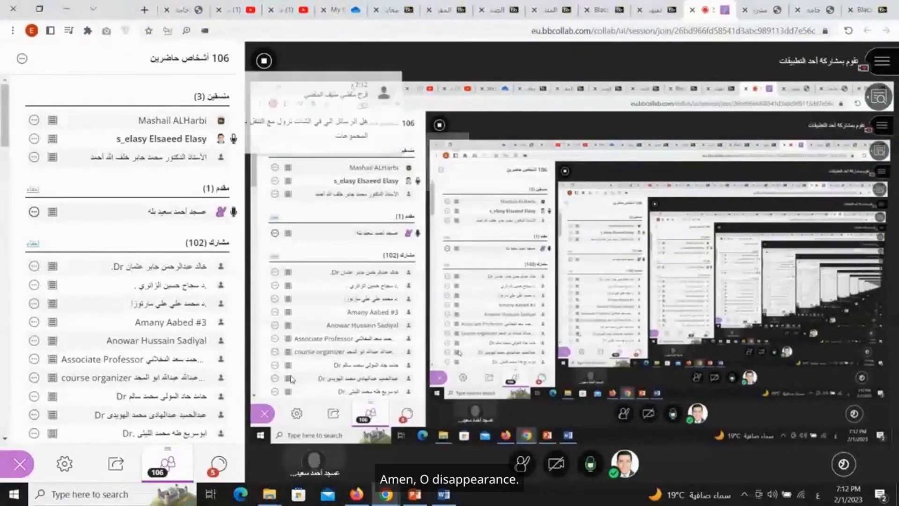
Answer the drawing tool question by sending "zoomit" to everyone in the session chat.
left_click(220, 466)
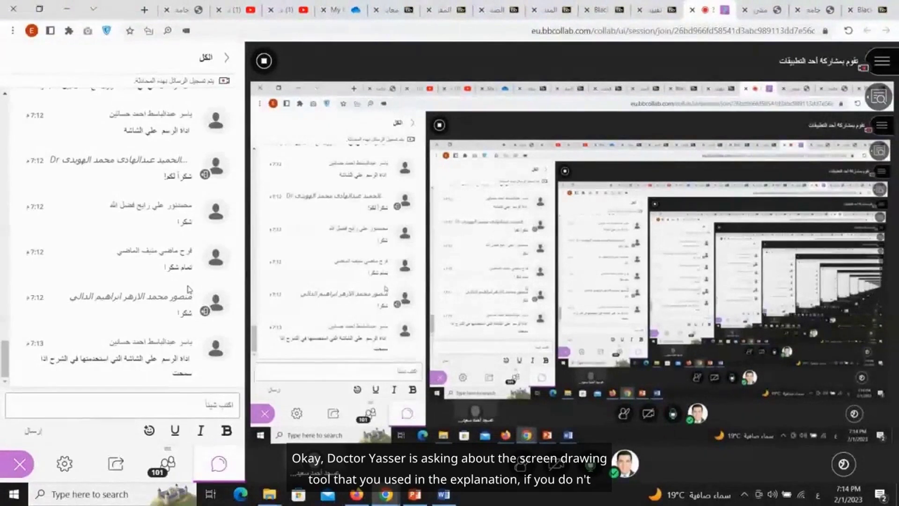
left_click(150, 400)
type("مفخ")
key("BackSpace")
key("BackSpace")
key("alt+shift")
type("zo")
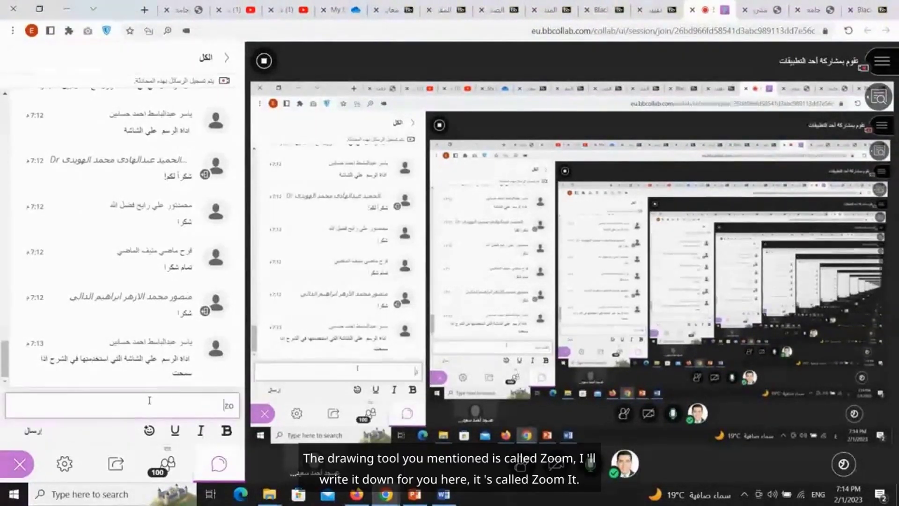
type("omit")
key("Return")
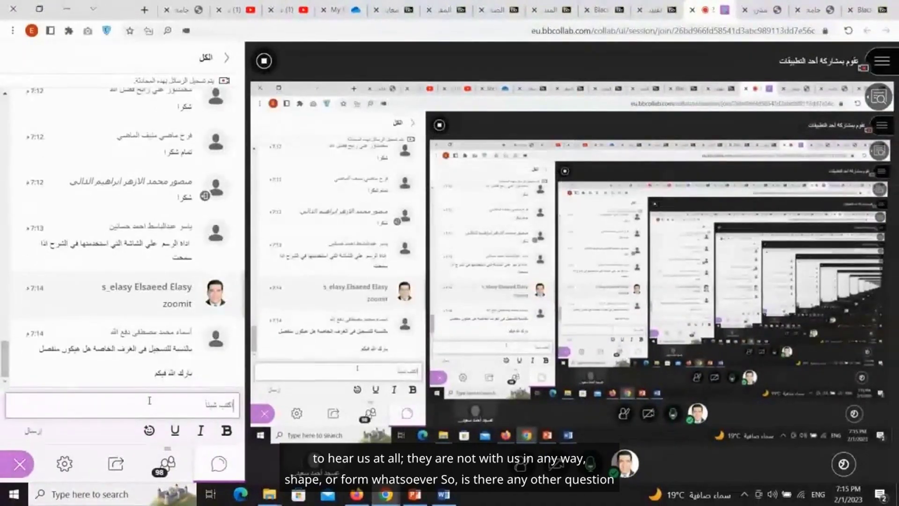
Make the newly raised-hand participant a presenter and check the chat for their question.
left_click(170, 470)
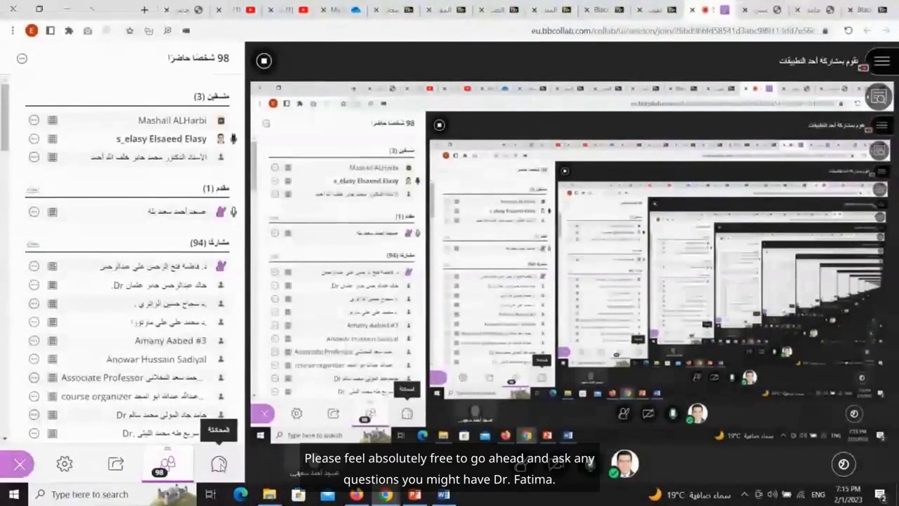
left_click(35, 267)
left_click(80, 275)
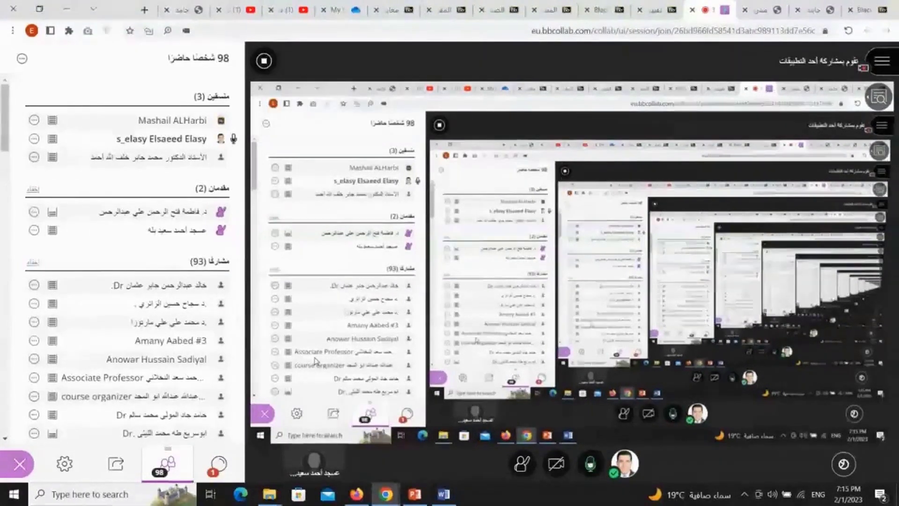
left_click(218, 464)
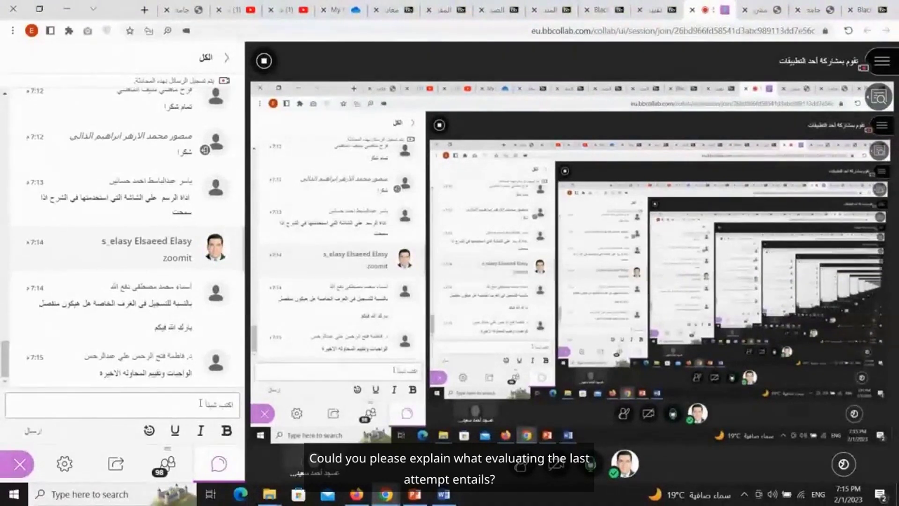
left_click(165, 464)
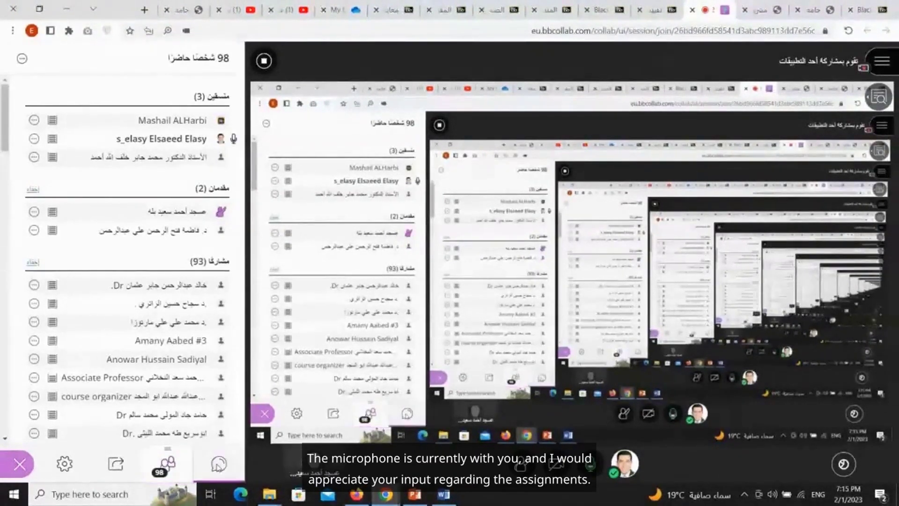
left_click(218, 465)
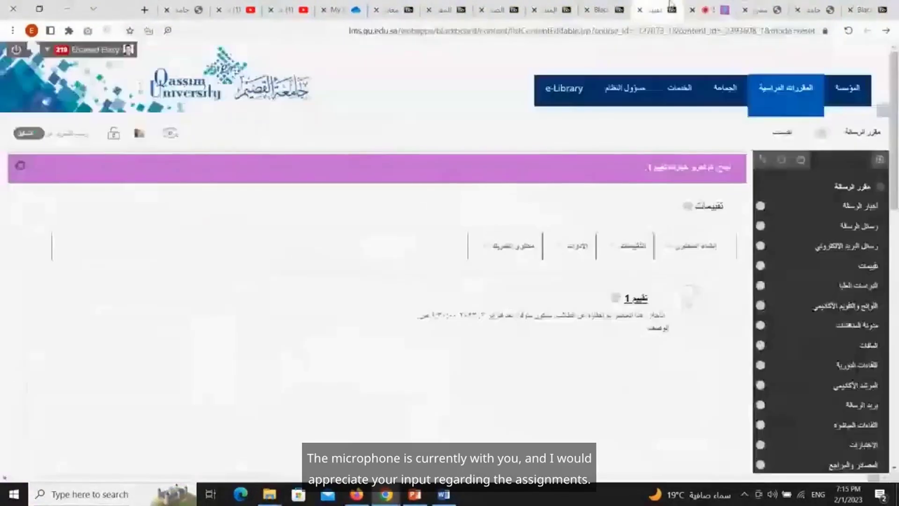
Switch to the Blackboard page of "course 4 said" and open its full grade center.
left_click(655, 10)
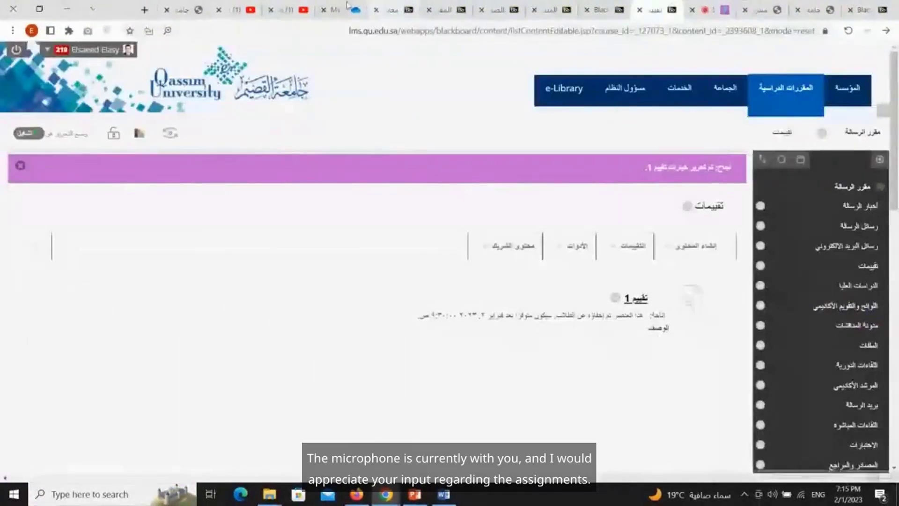
left_click(393, 9)
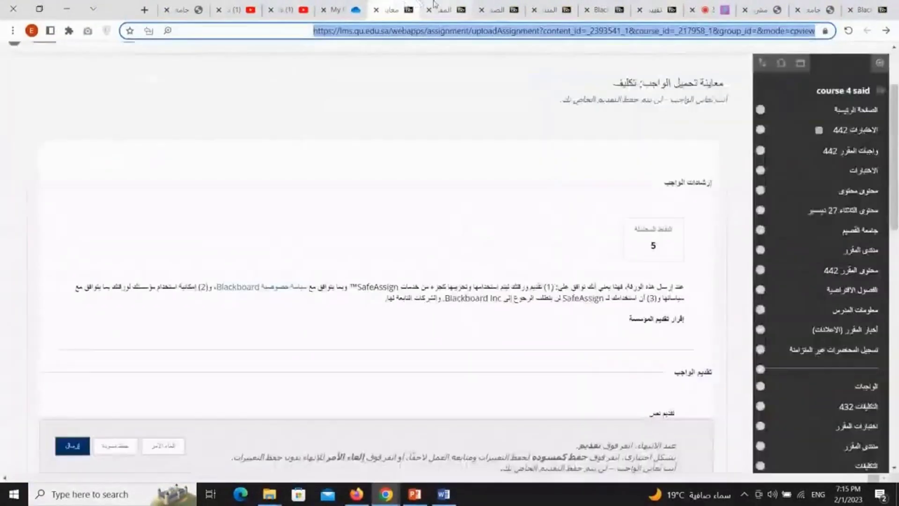
left_click(435, 7)
left_click(393, 9)
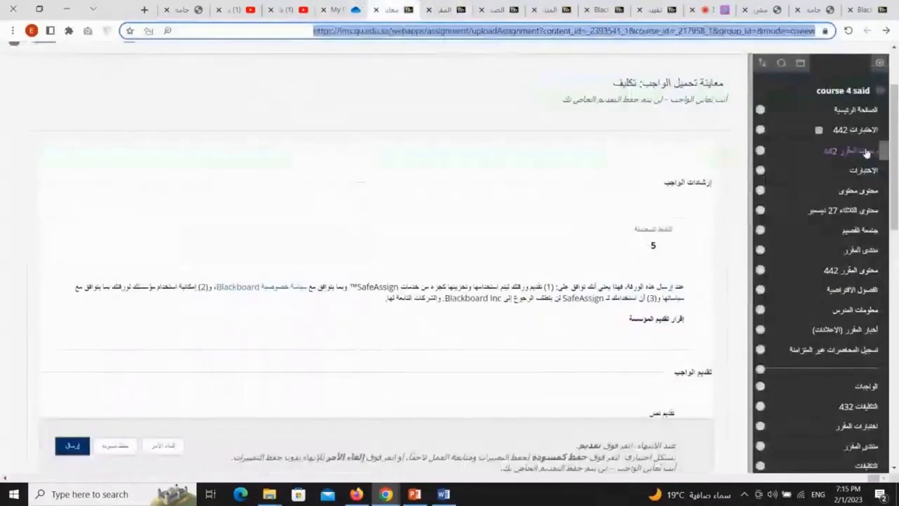
left_click(857, 311)
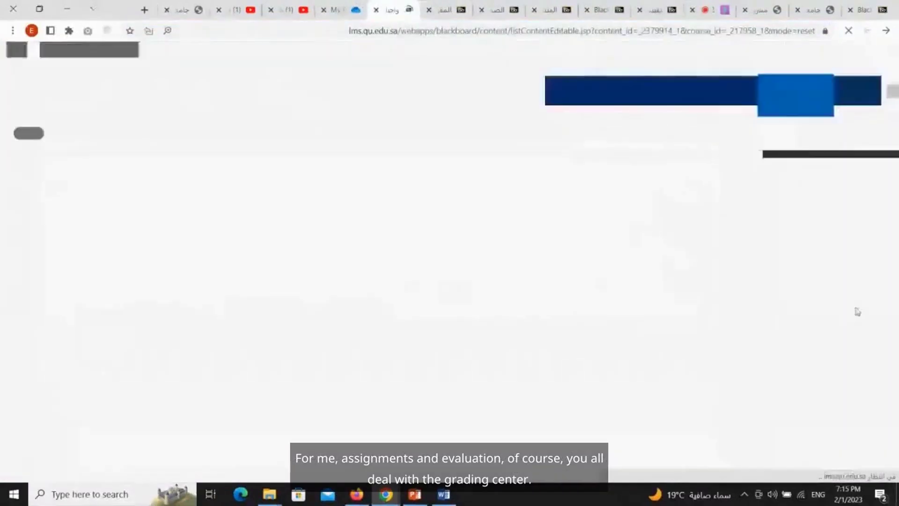
scroll(862, 328, "down", 10)
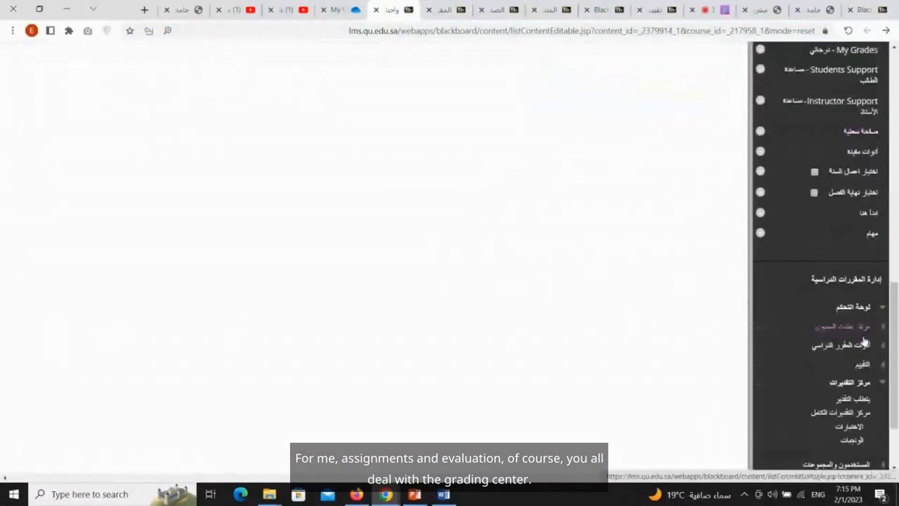
left_click(840, 412)
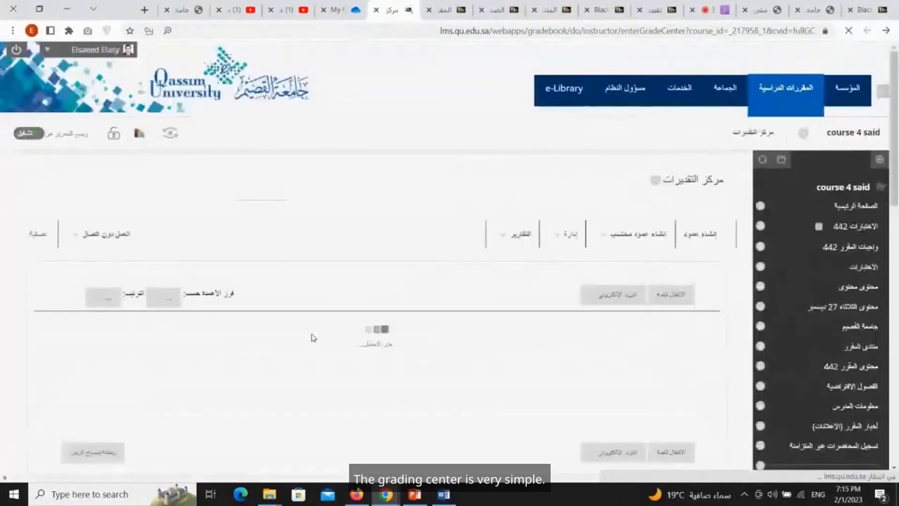
Point out Student 8's ungraded submission in the "واجب الوحدة الأولى 442" column and view its grade details.
scroll(309, 335, "down", 2)
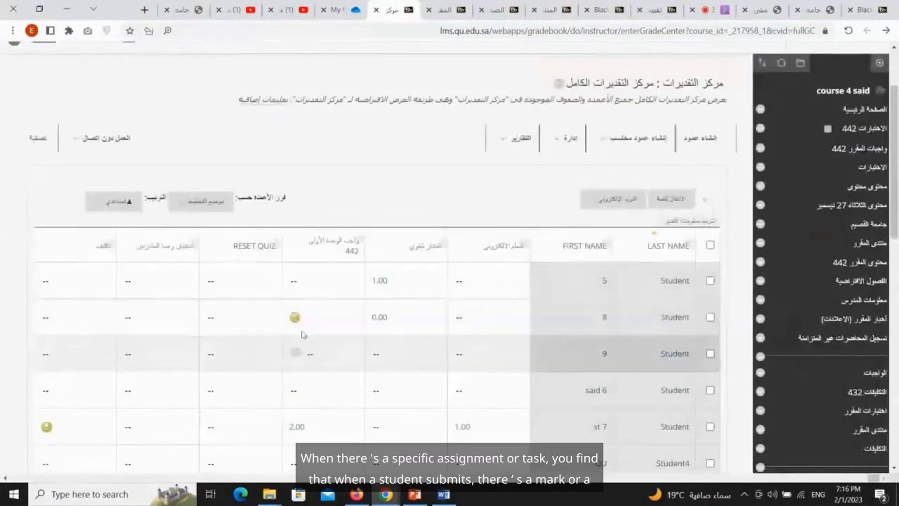
scroll(303, 335, "down", 2)
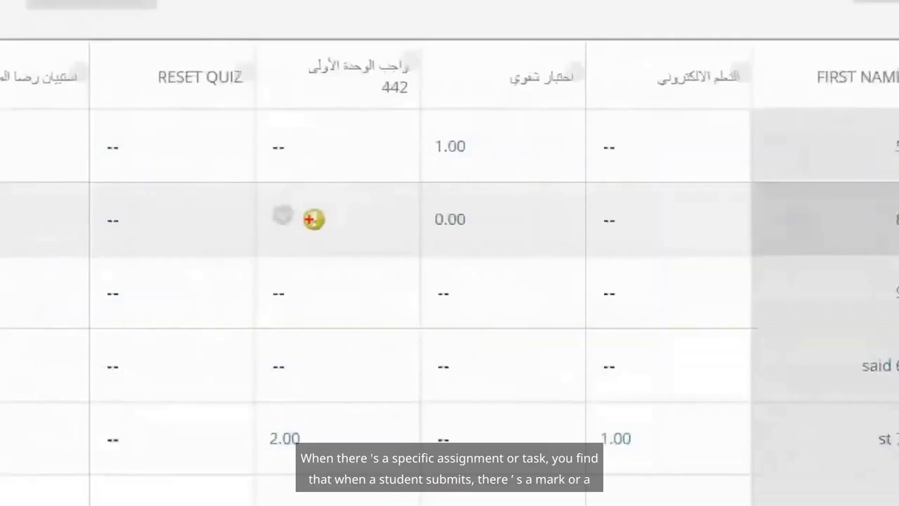
mouse_move(337, 203)
left_mouse_down()
mouse_move(299, 241)
mouse_move(355, 211)
mouse_move(344, 207)
left_mouse_up()
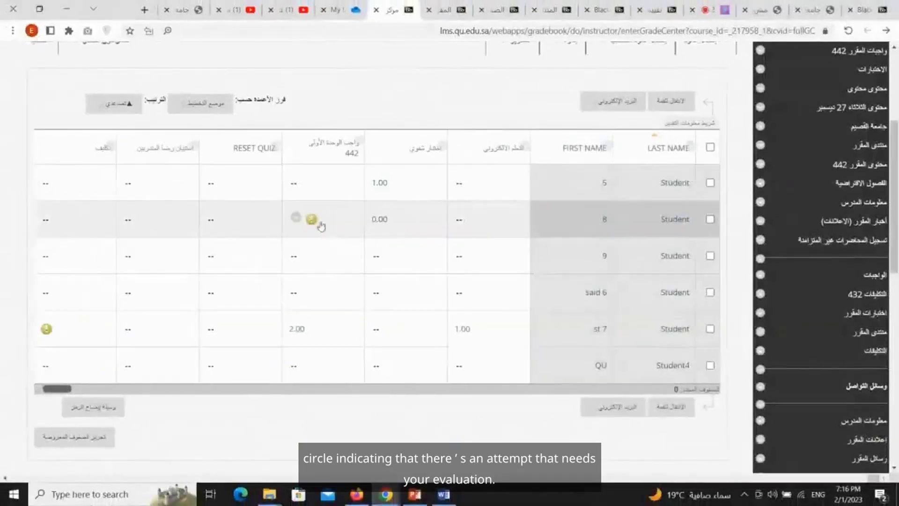
left_click(295, 217)
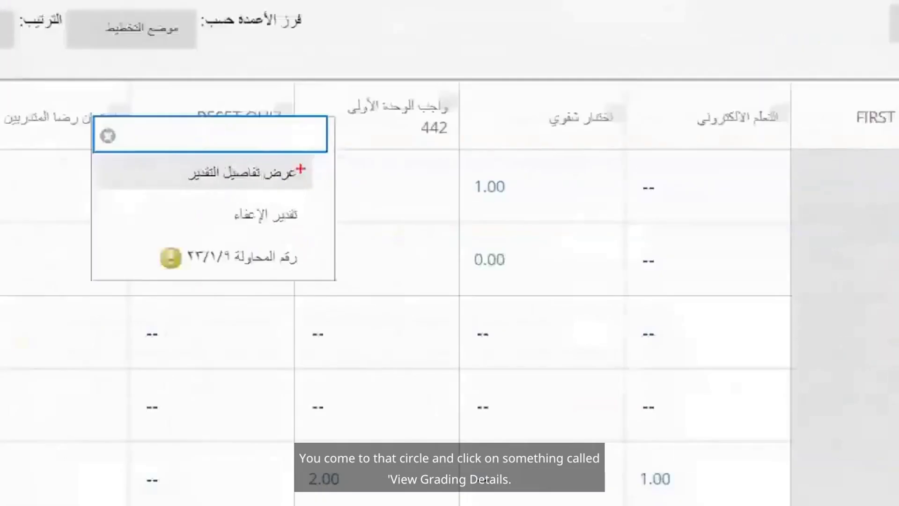
mouse_move(294, 173)
left_mouse_down()
mouse_move(221, 176)
mouse_move(303, 173)
left_mouse_up()
left_click(265, 177)
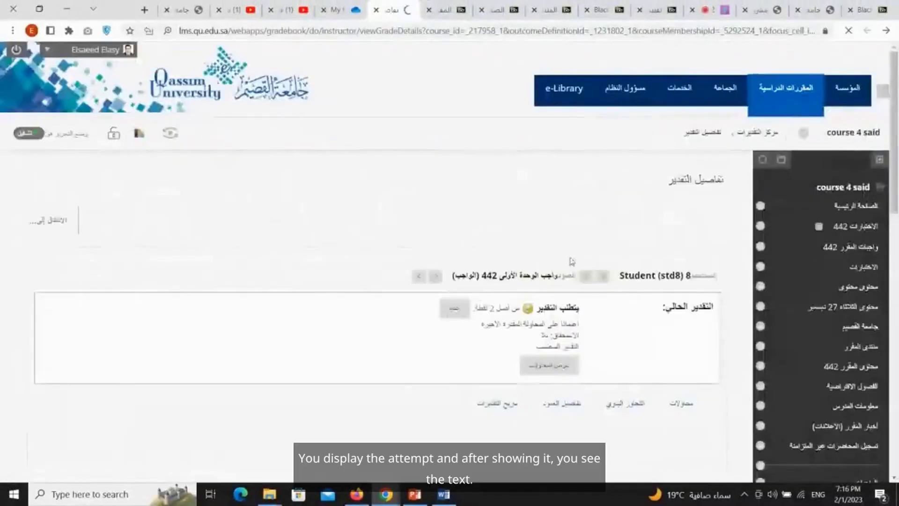
Show Student 8's attempts and open the submitted attempt for grading.
left_click(548, 365)
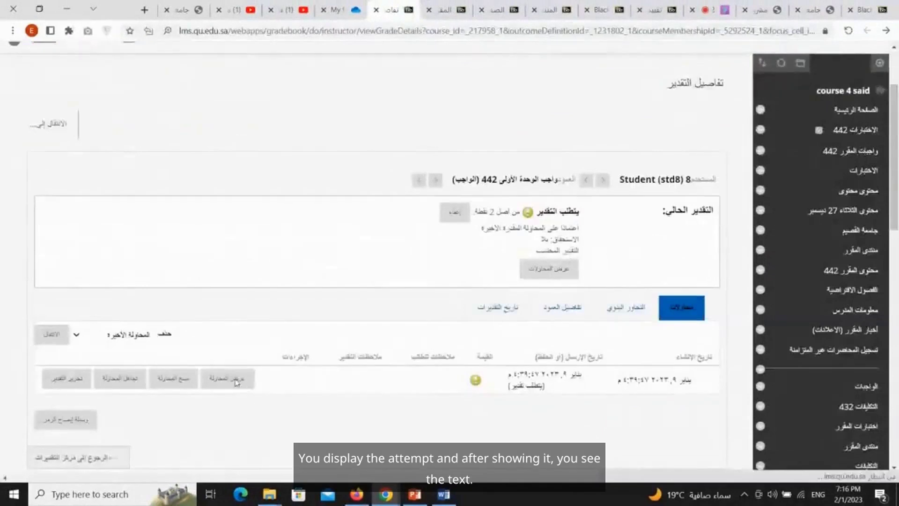
scroll(236, 383, "down", 2)
left_click(239, 283)
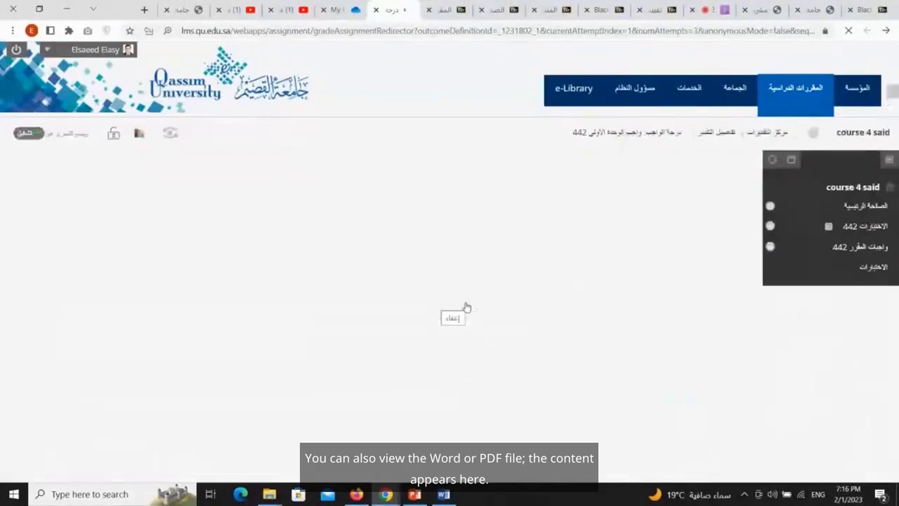
scroll(465, 307, "down", 4)
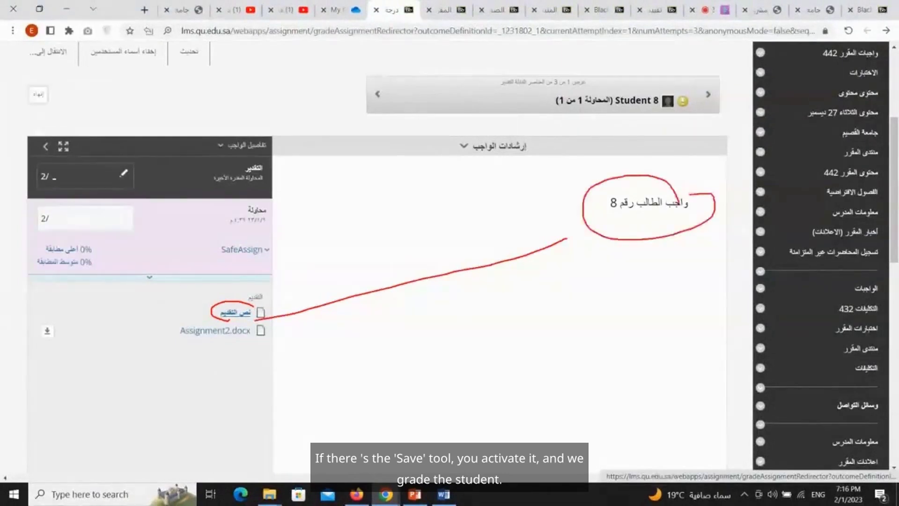
Preview the attached Assignment2.docx, dismiss the conversion notice, and circle the document's content in red.
left_click(215, 330)
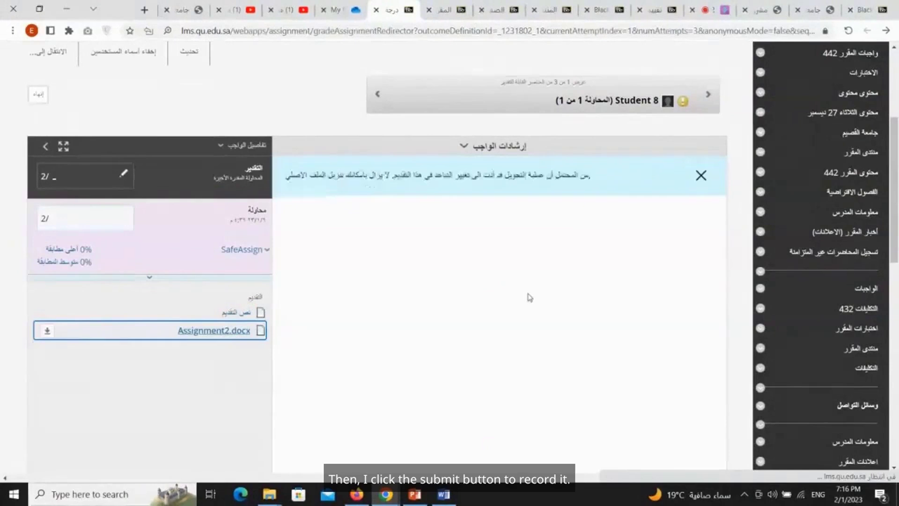
left_click(700, 176)
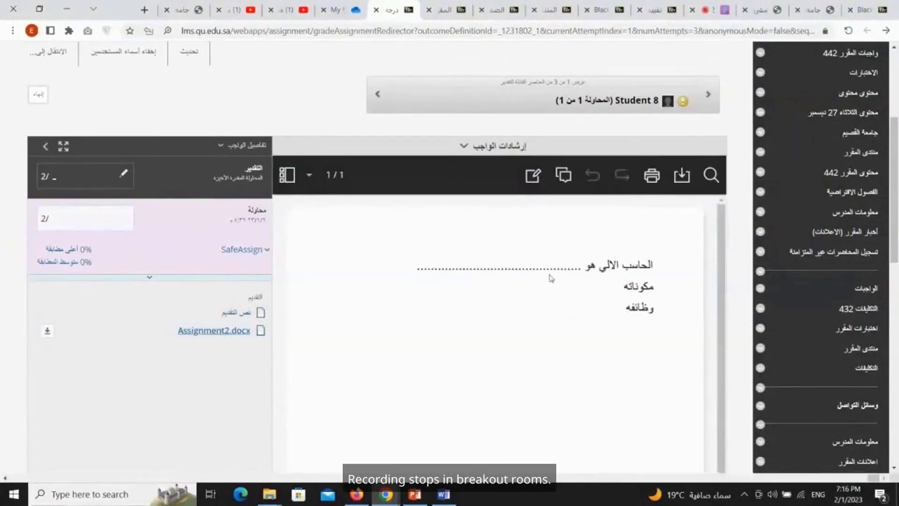
left_click_drag(637, 248, 650, 333)
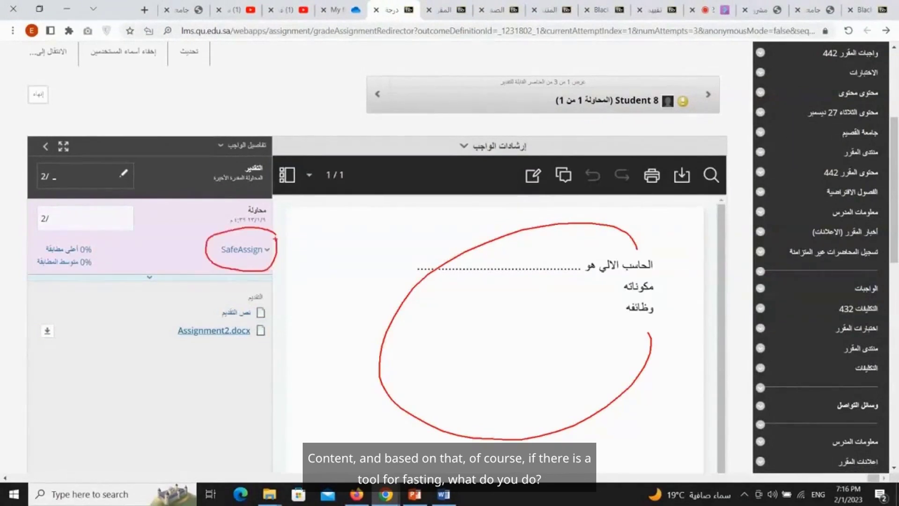
Enter a grade of 2 for Student 8's attempt and circle the submit control in red.
left_click(58, 219)
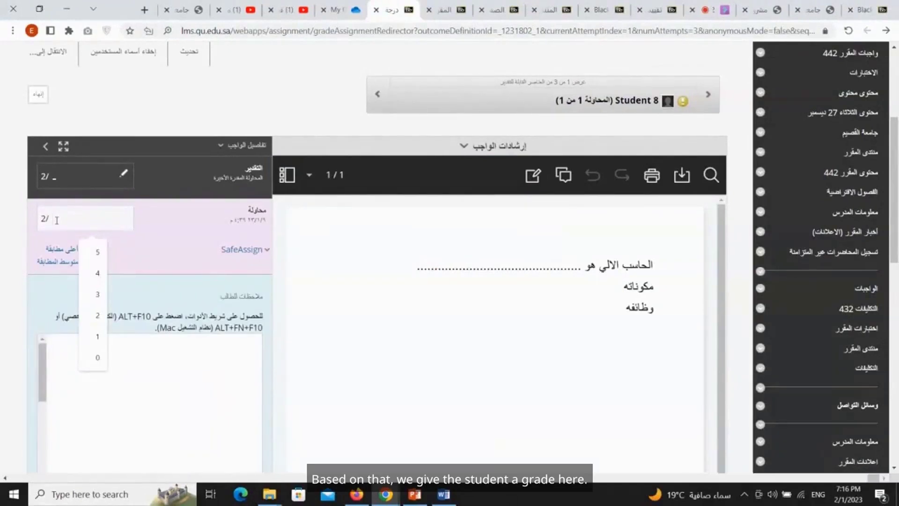
type("2")
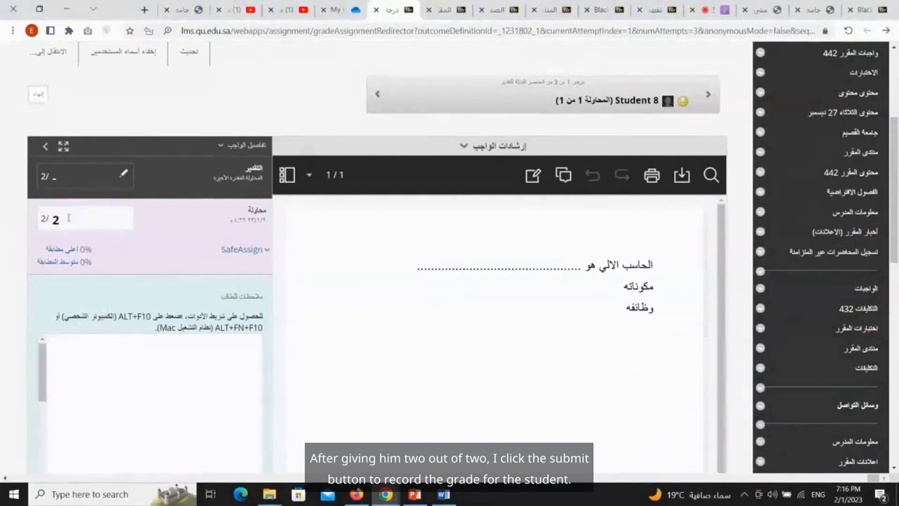
scroll(91, 211, "down", 2)
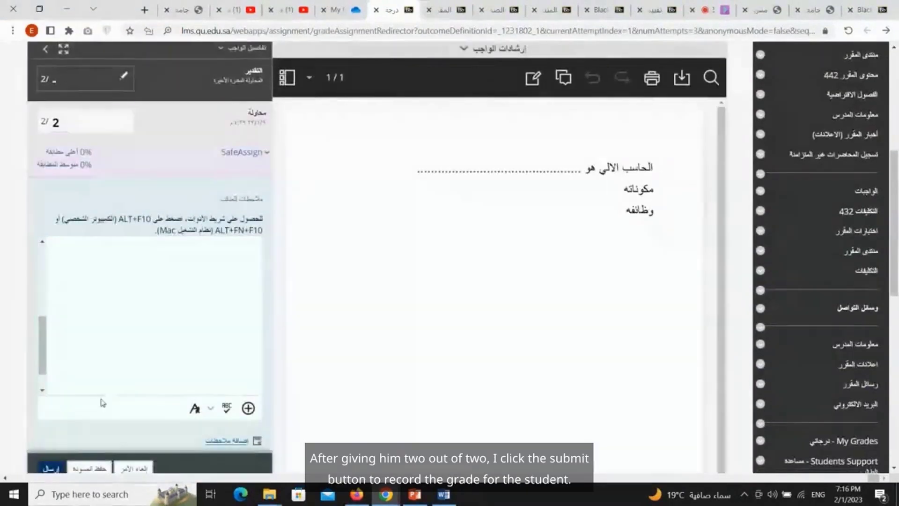
scroll(70, 471, "down", 1)
scroll(70, 470, "down", 2)
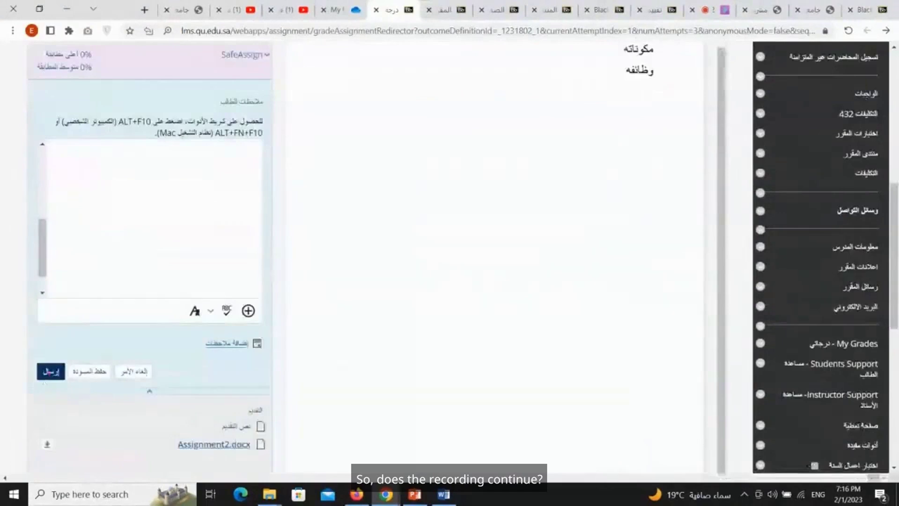
mouse_move(49, 341)
left_mouse_down()
mouse_move(61, 397)
mouse_move(71, 354)
left_mouse_up()
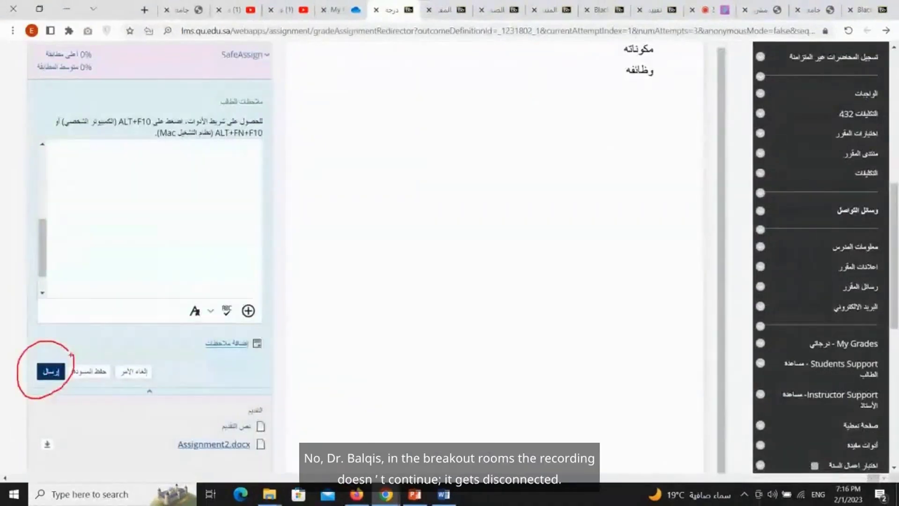
Clear the red annotation, return to the live Collaborate session, and view the session menu containing the recording control.
key("Escape")
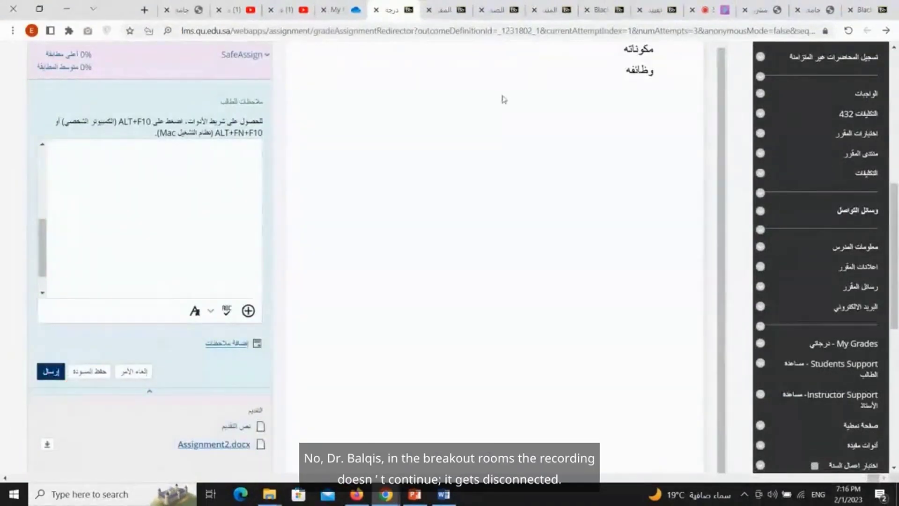
left_click(694, 5)
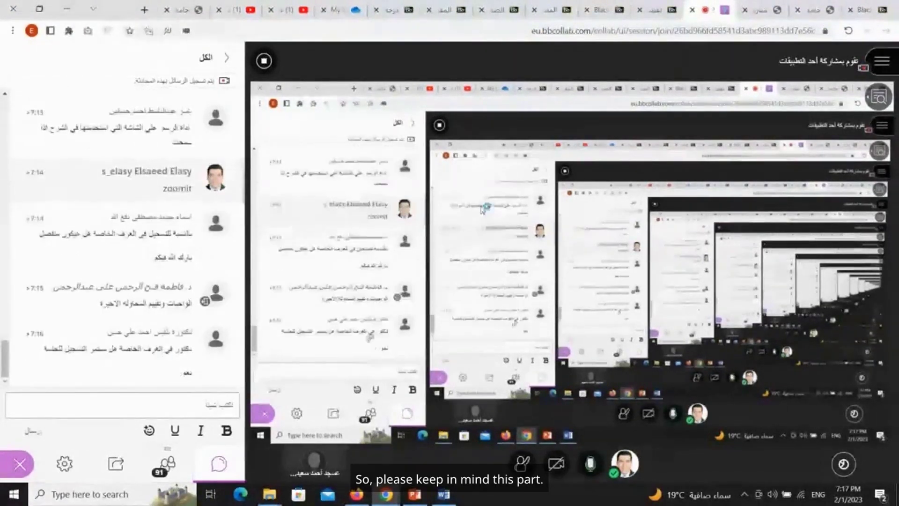
left_click(880, 56)
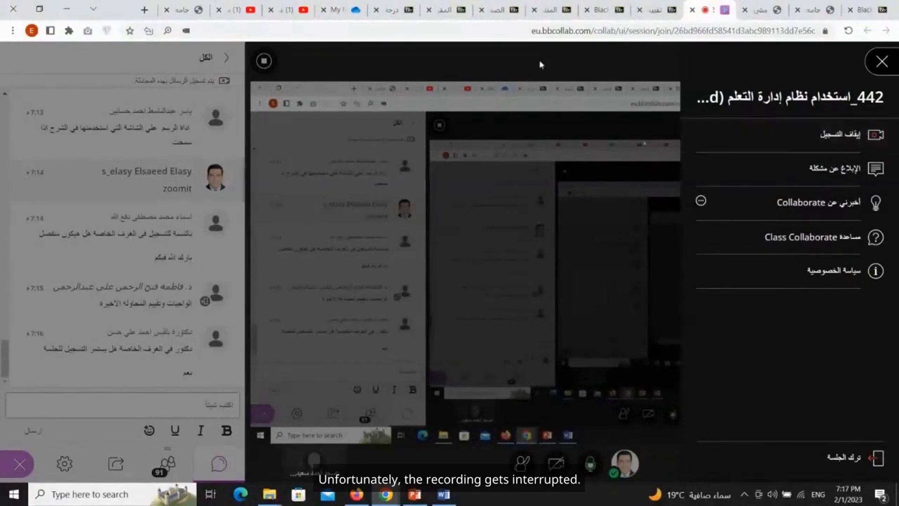
left_click(462, 65)
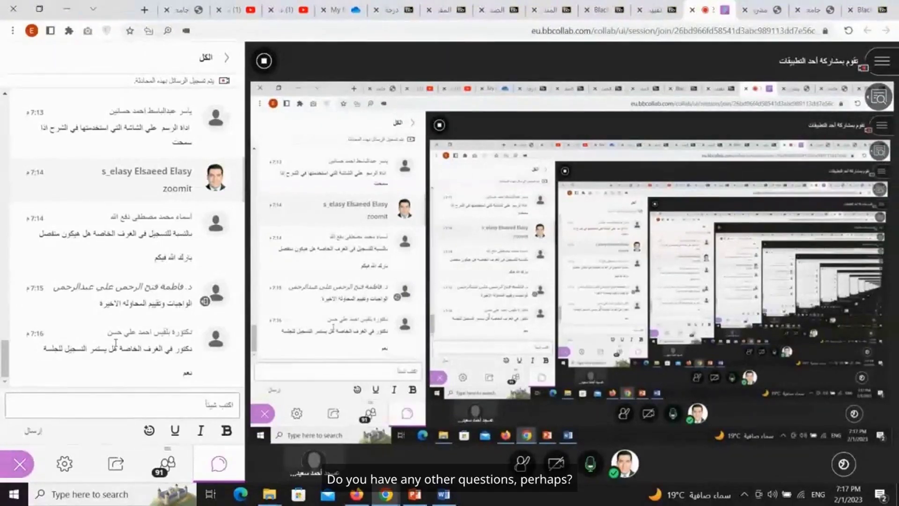
Check the attendee list and chat for questions, and make the participant with the raised hand a presenter.
left_click(167, 464)
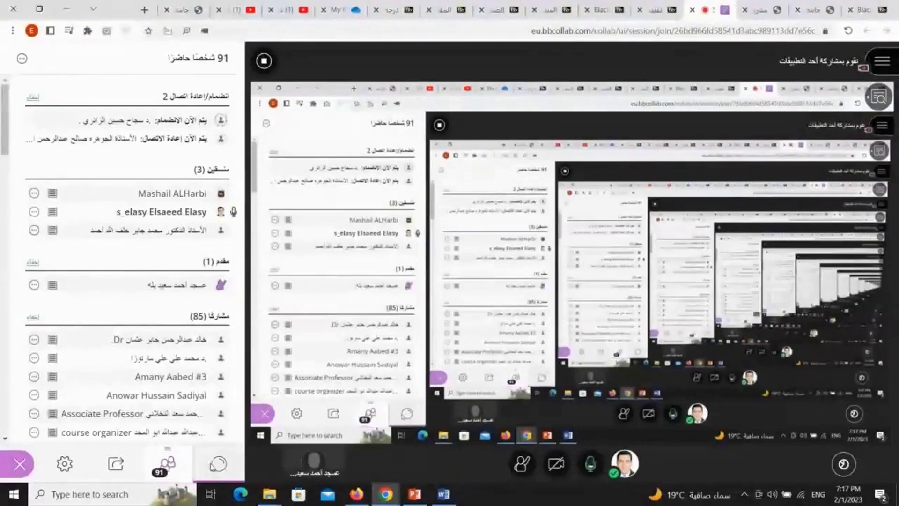
left_click(216, 463)
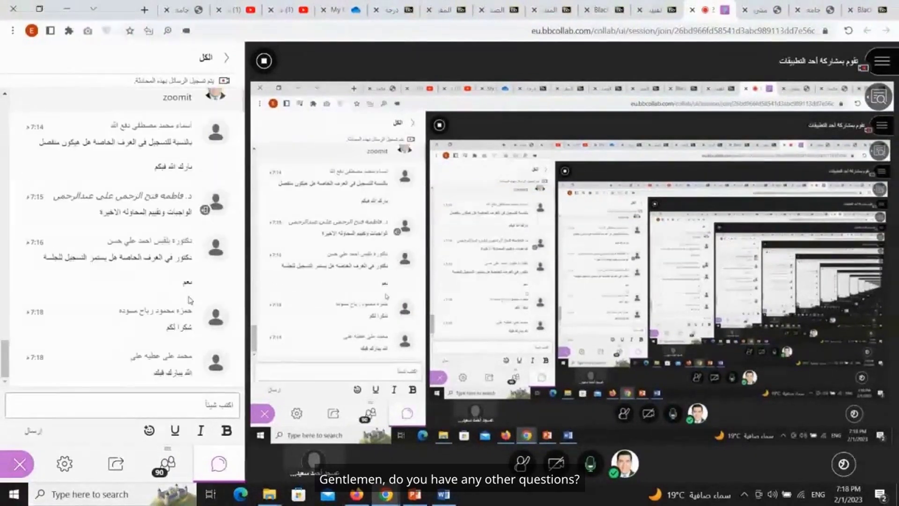
left_click(165, 461)
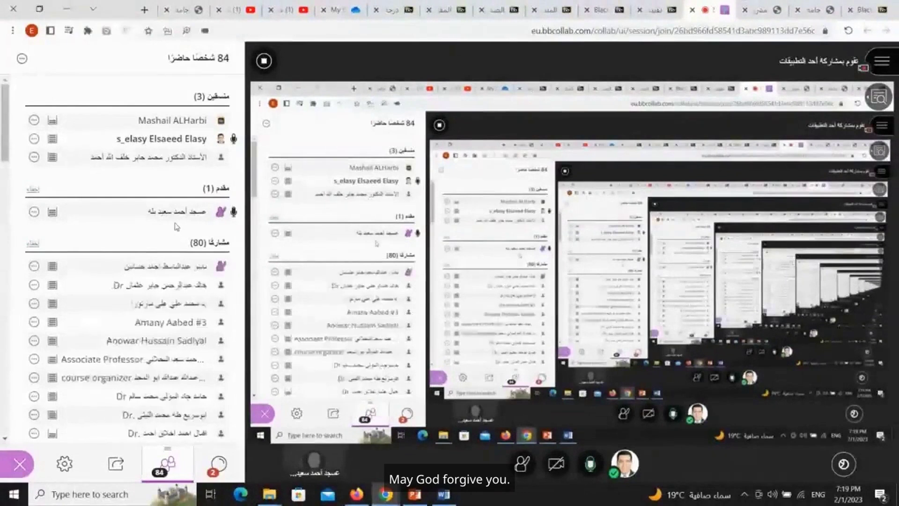
left_click(34, 266)
left_click(138, 389)
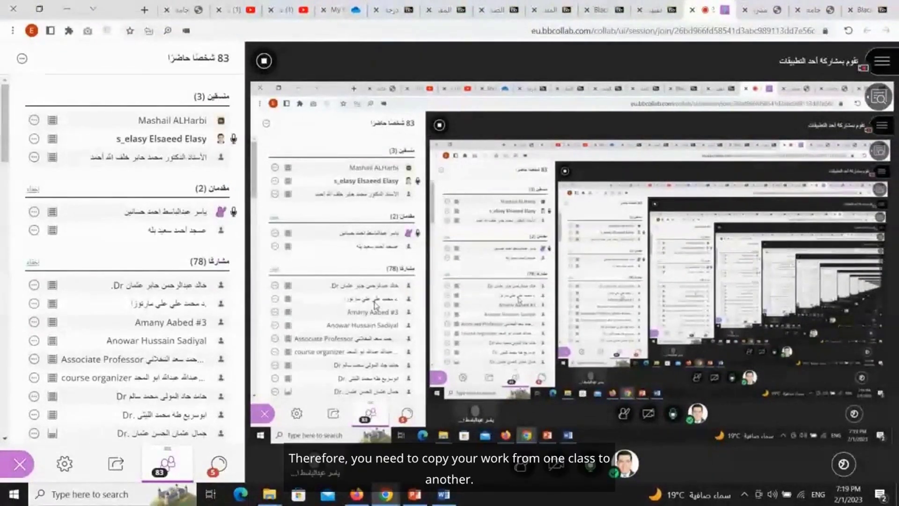
Go through the open Blackboard pages and return to the grading page of course 4 said.
left_click(656, 10)
scroll(814, 395, "down", 3)
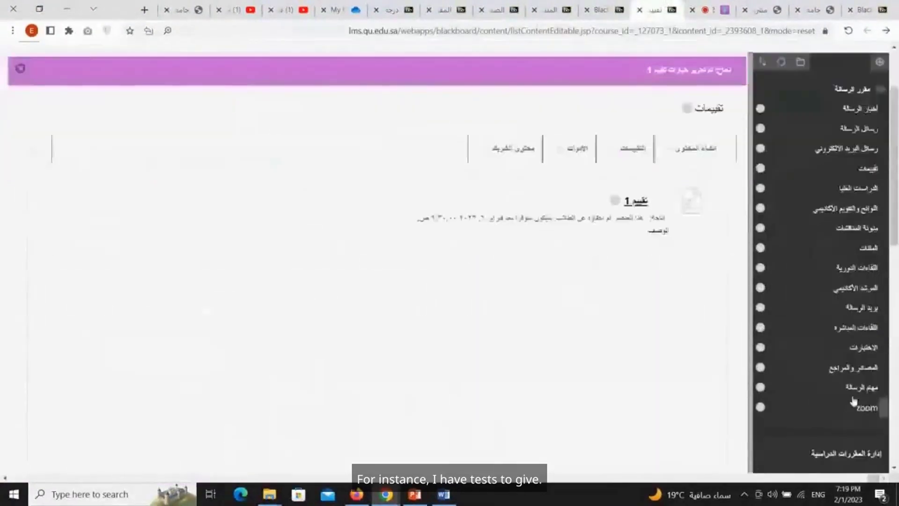
scroll(842, 398, "up", 3)
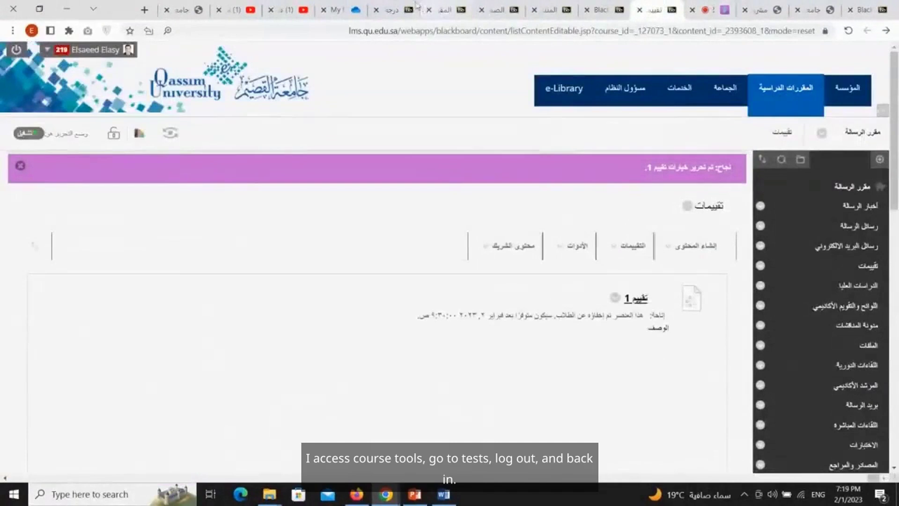
left_click(447, 7)
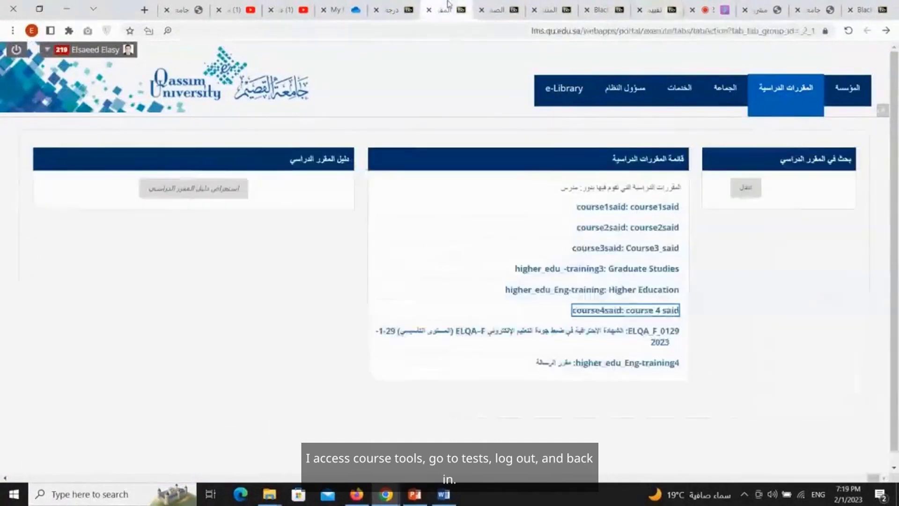
left_click(392, 9)
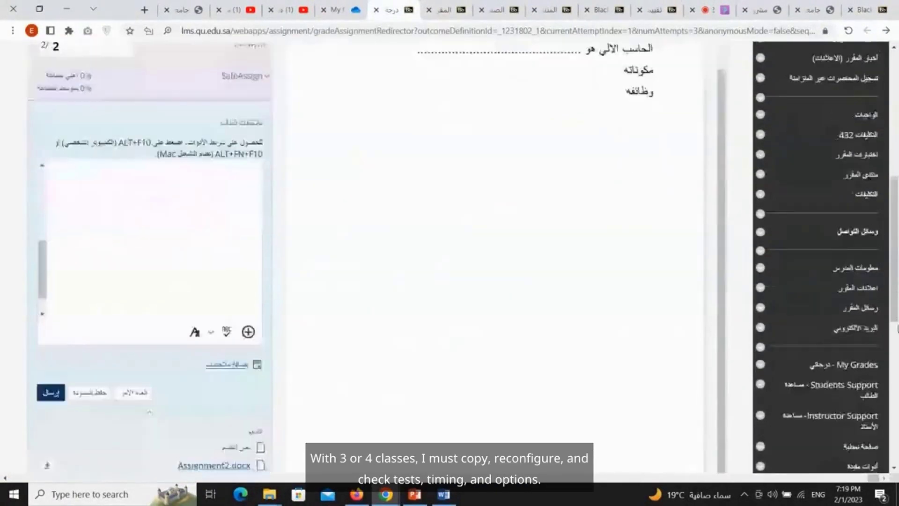
Look through the course 4 said menu and its course management section for where tests are managed.
scroll(866, 417, "down", 8)
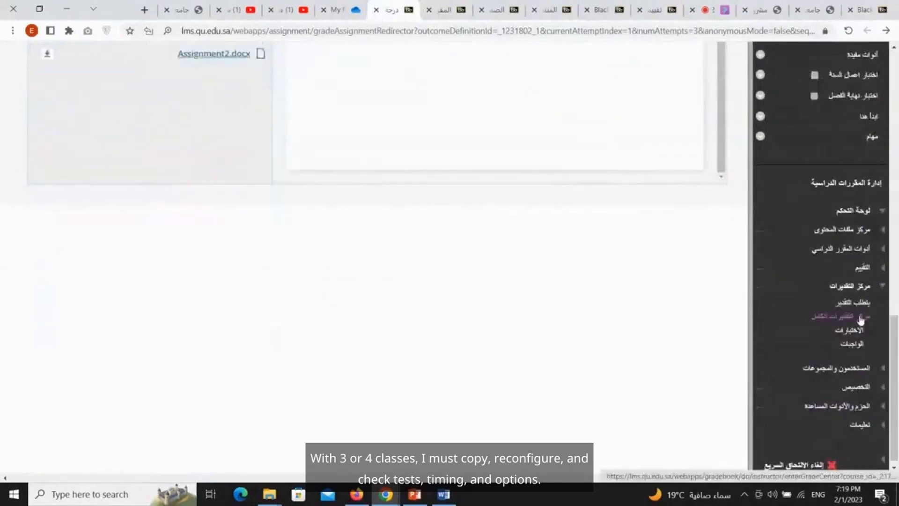
scroll(864, 321, "up", 6)
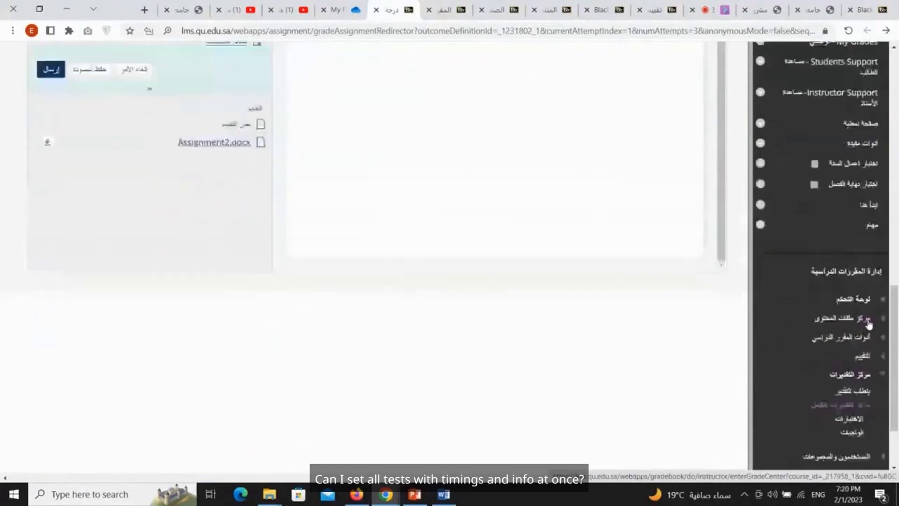
scroll(866, 323, "up", 5)
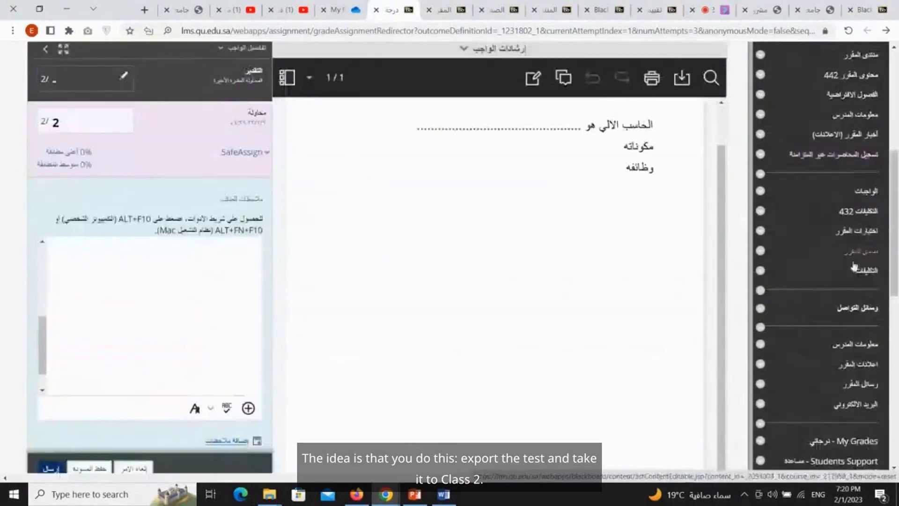
scroll(852, 297, "up", 5)
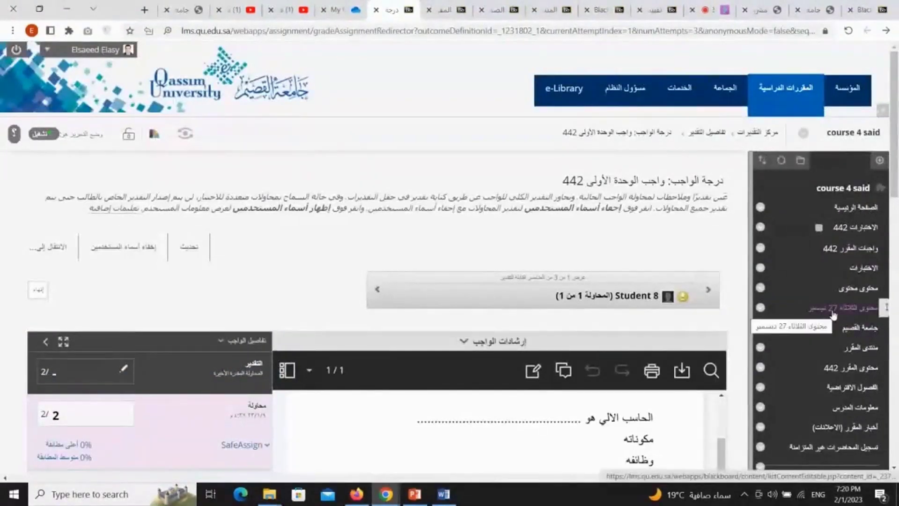
scroll(848, 316, "down", 7)
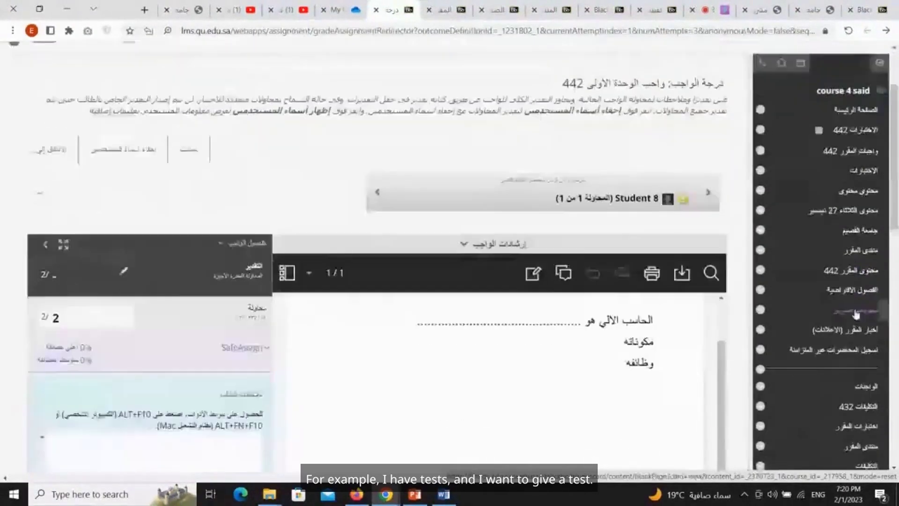
scroll(858, 314, "down", 10)
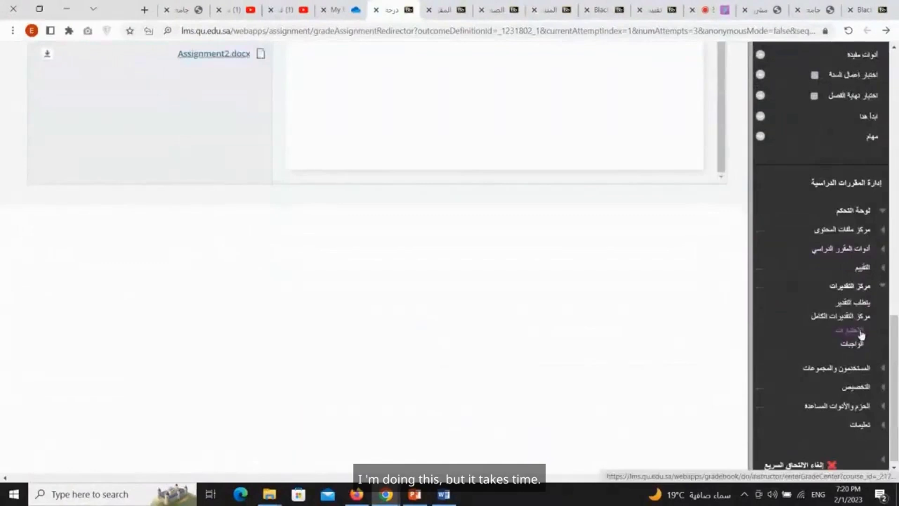
scroll(861, 345, "up", 17)
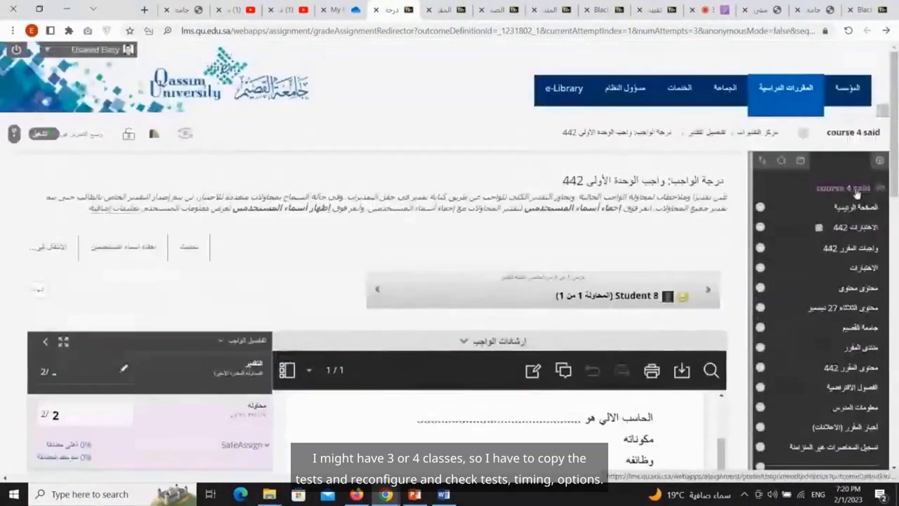
scroll(848, 370, "down", 15)
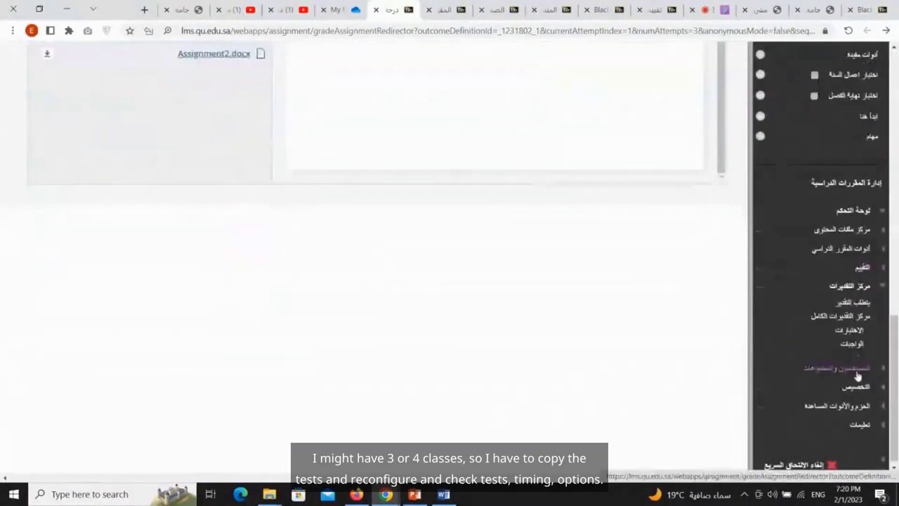
Open the course's tests, surveys and pools tool, leaving the grading page without saving, and show the list of tests.
left_click(878, 251)
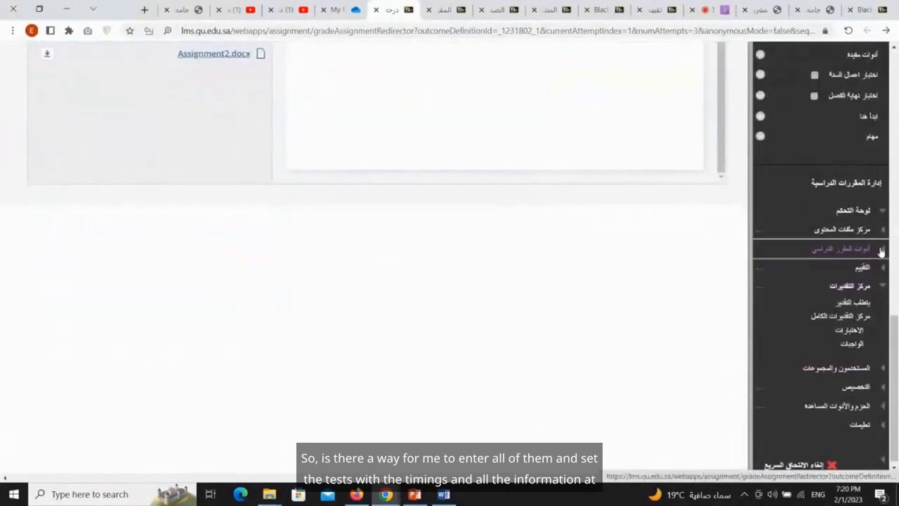
scroll(862, 309, "down", 2)
left_click(825, 345)
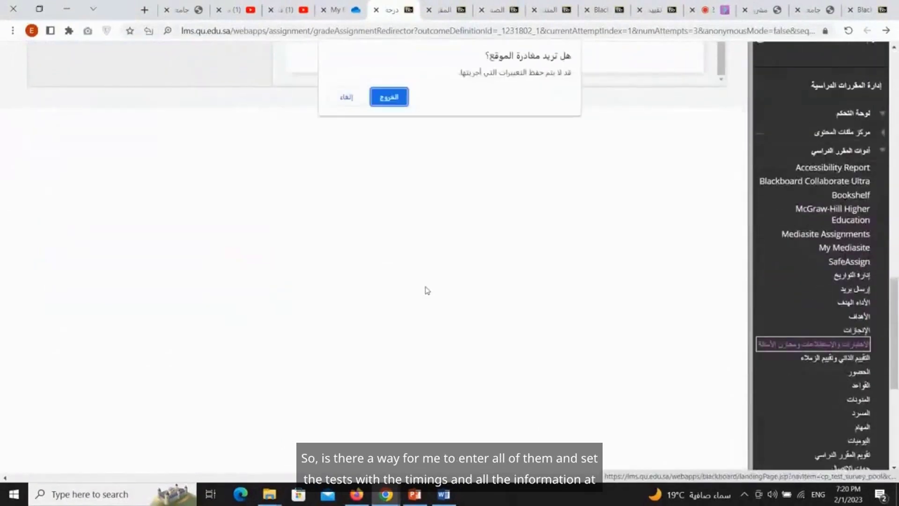
left_click(391, 107)
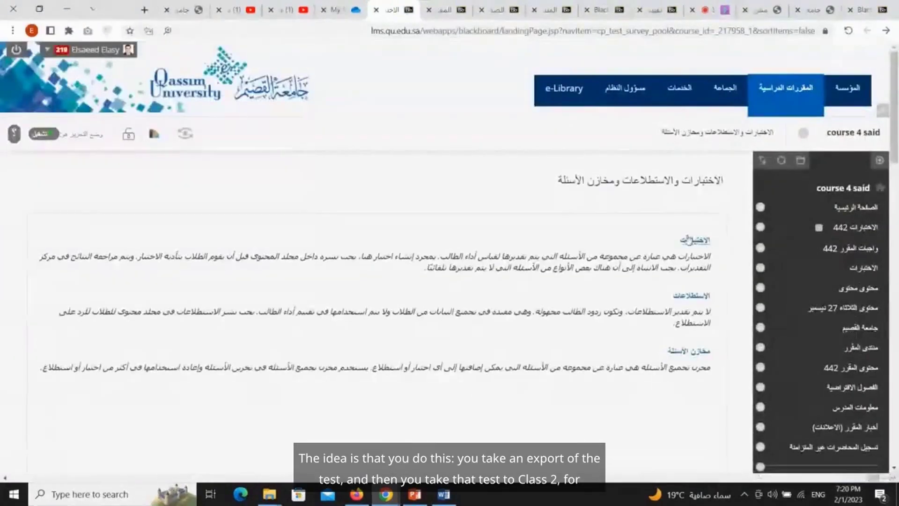
left_click(695, 240)
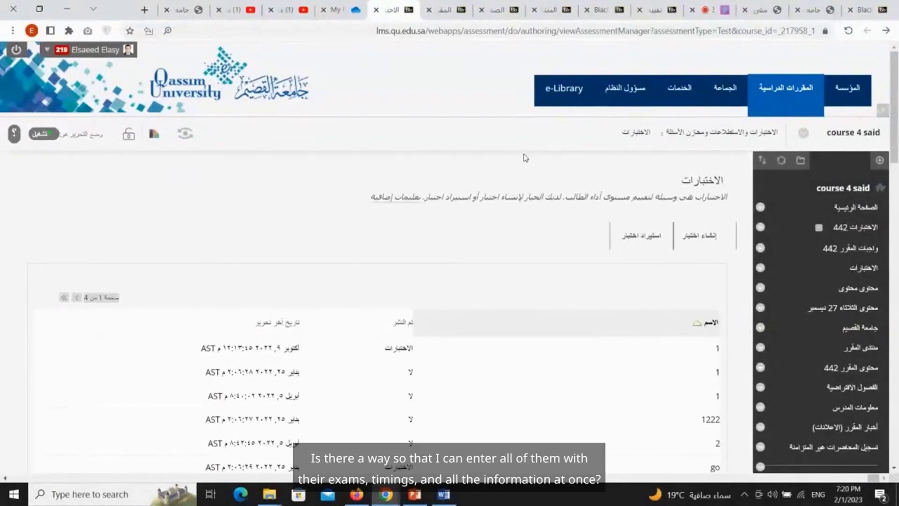
Review the list of tests and show the actions available for the first test, such as export and copy.
scroll(526, 159, "down", 2)
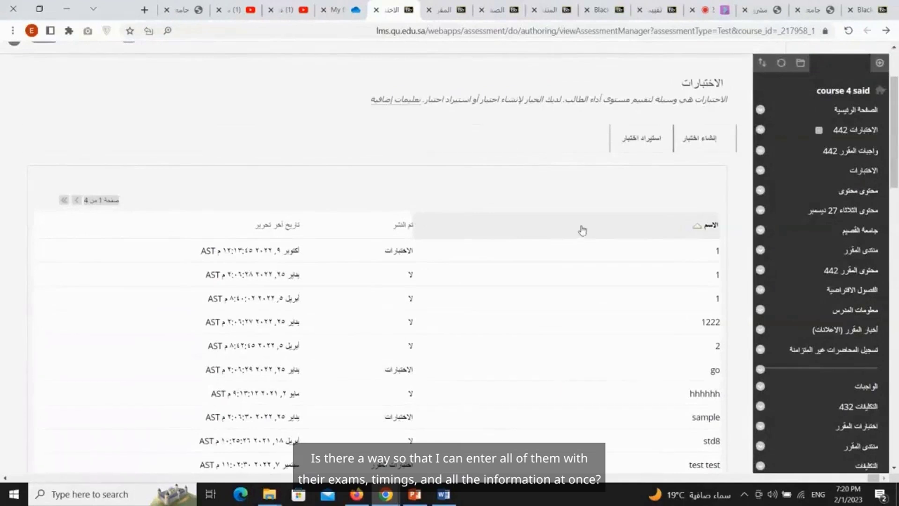
scroll(532, 140, "up", 2)
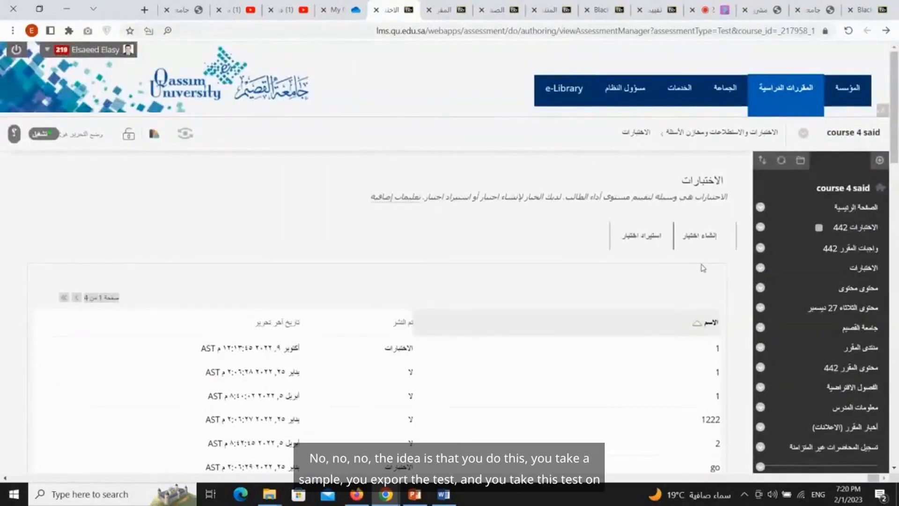
left_click(707, 349)
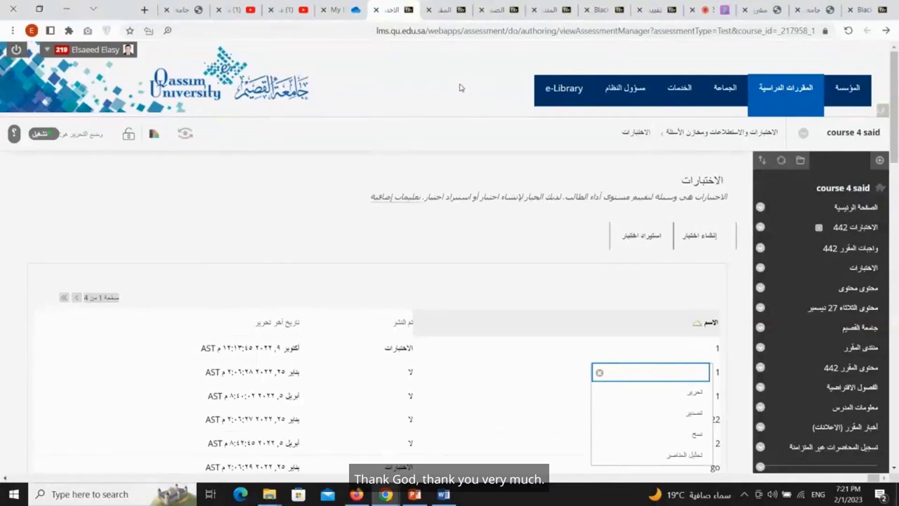
Return to the Collaborate session, check the chat and attendee list for remaining questions, and stop sharing the screen.
left_click(704, 10)
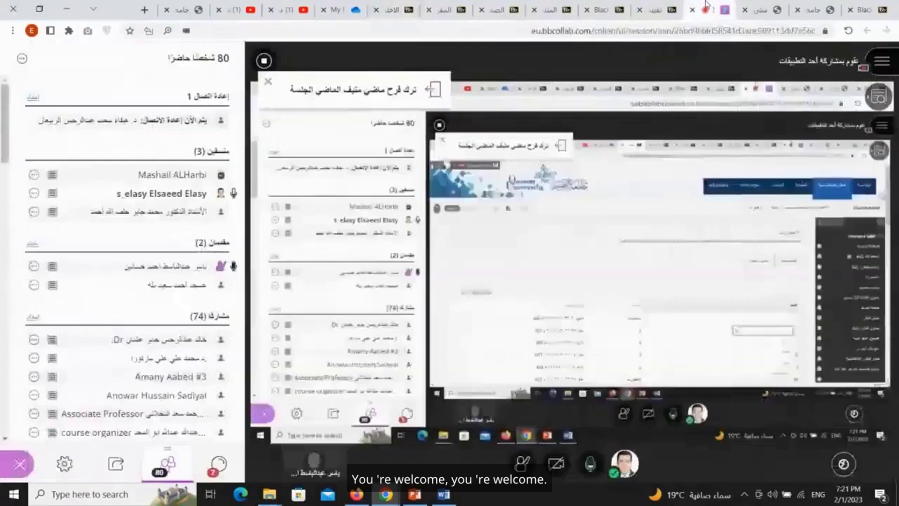
left_click(218, 463)
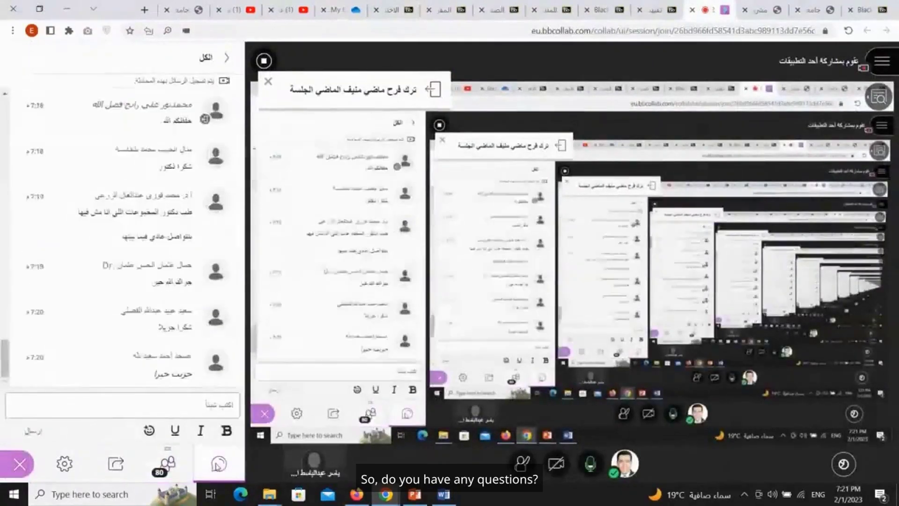
left_click(164, 462)
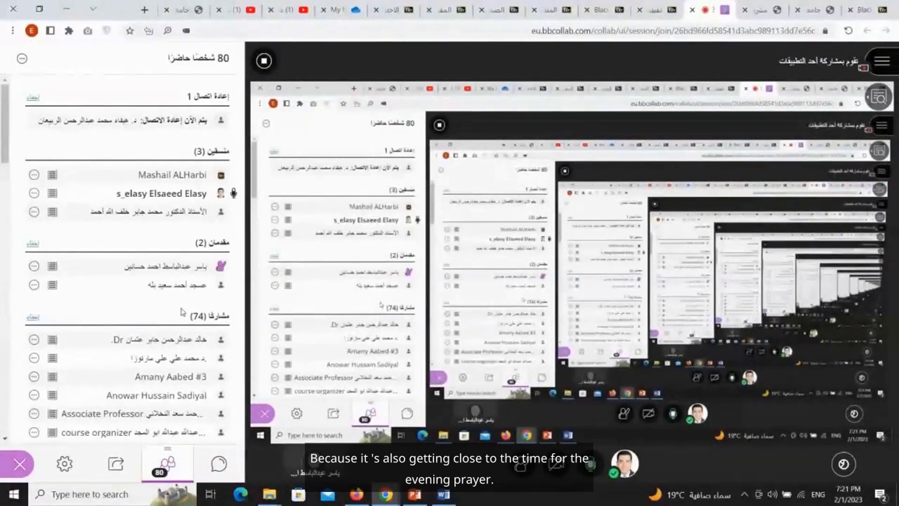
left_click(219, 463)
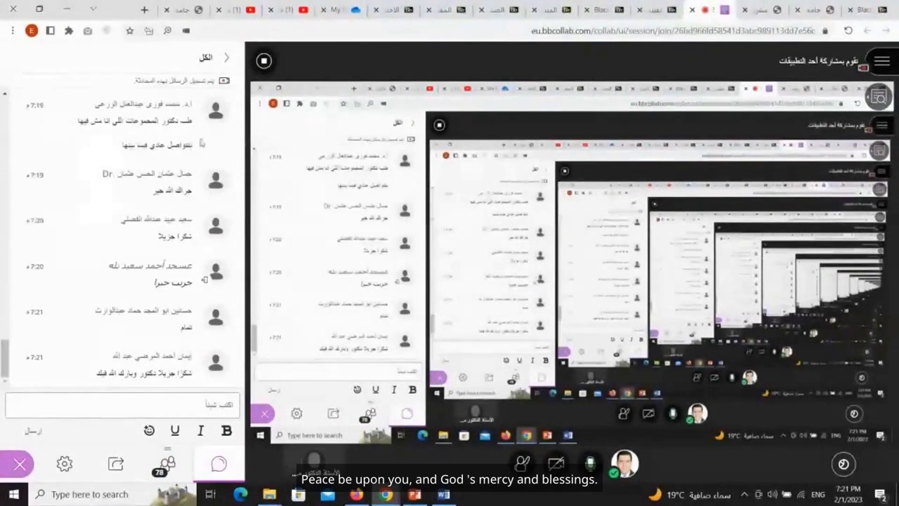
left_click(263, 62)
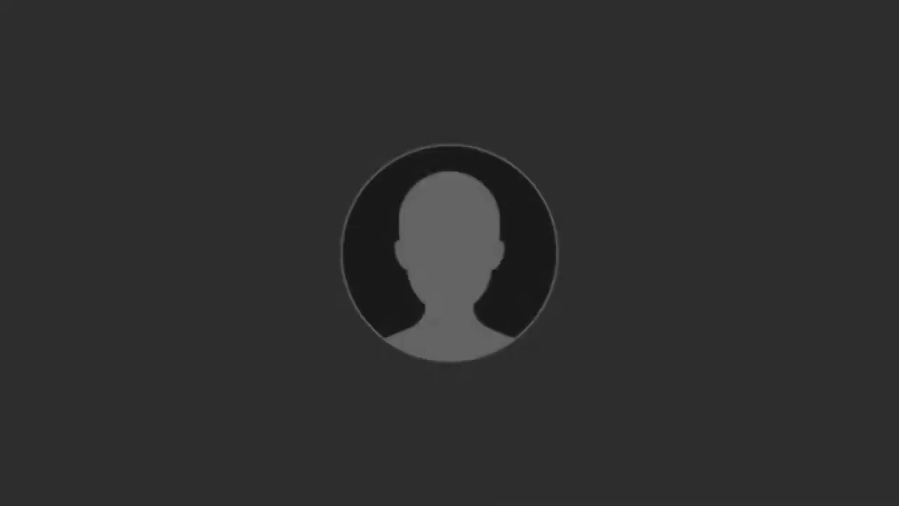